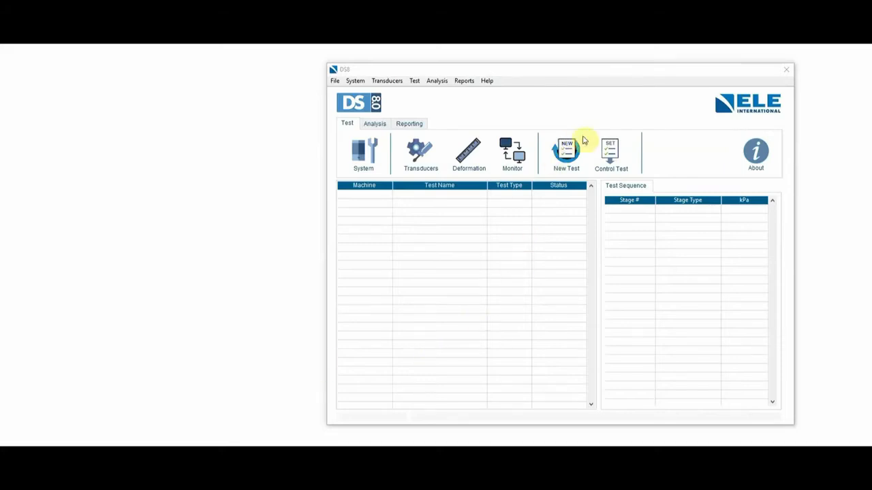
# Create a new test and import the saved setup of project Vid_1, specimen reference 001, code A
pyautogui.click(565, 152)
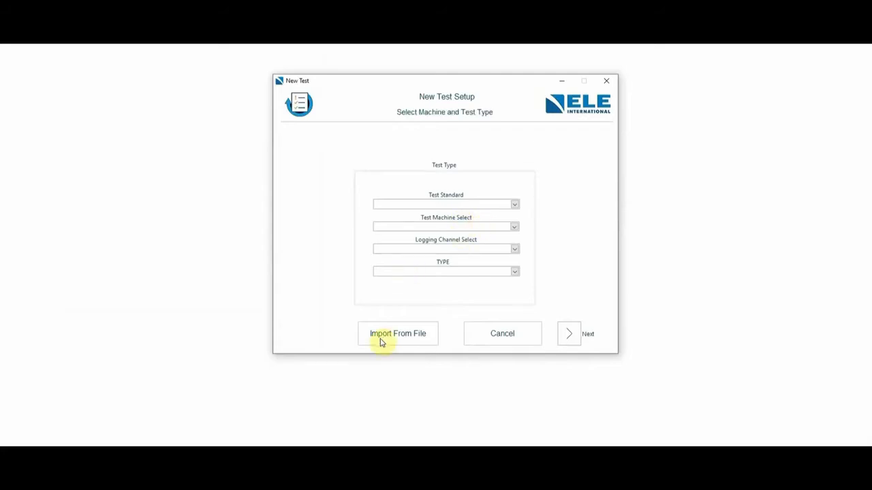
pyautogui.click(380, 335)
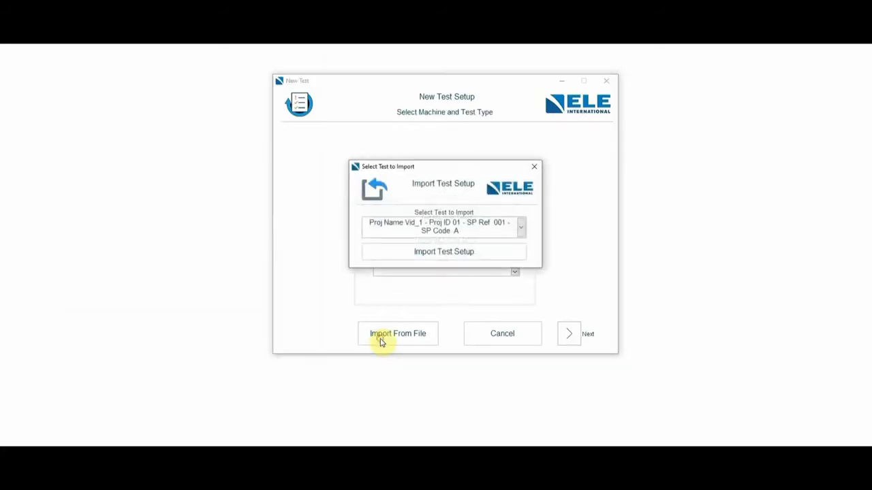
pyautogui.click(521, 228)
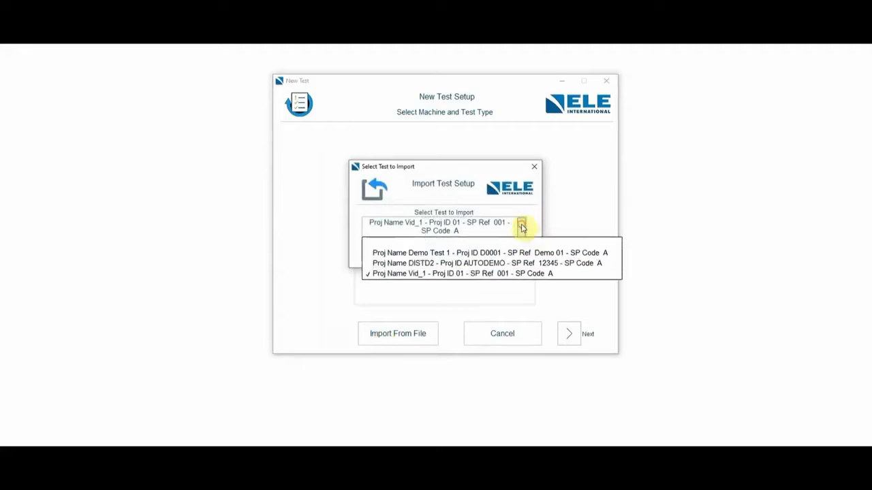
pyautogui.click(490, 276)
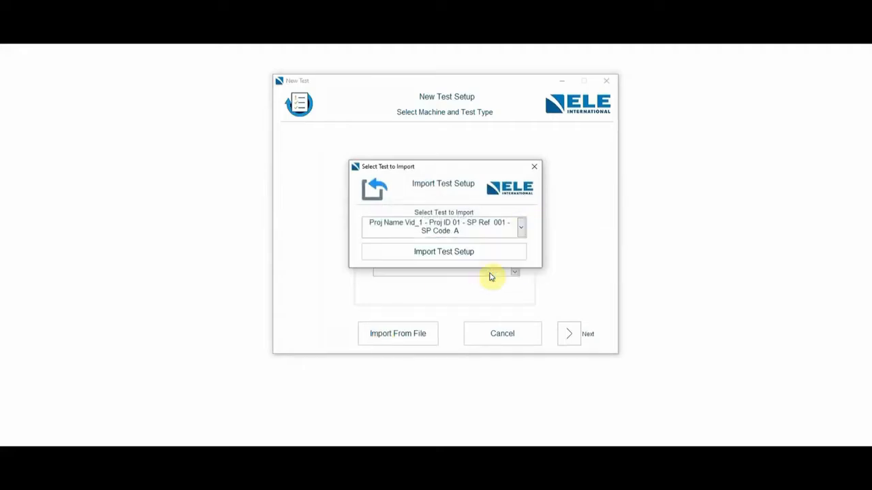
pyautogui.click(439, 254)
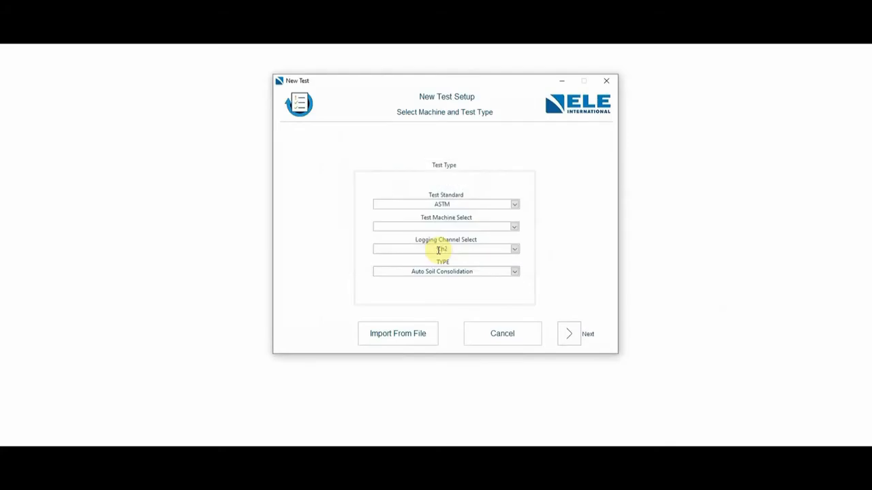
# Assign the ELE DEMO AJR machine and logging channel Ch2 to the test, and continue to the project details
pyautogui.click(515, 226)
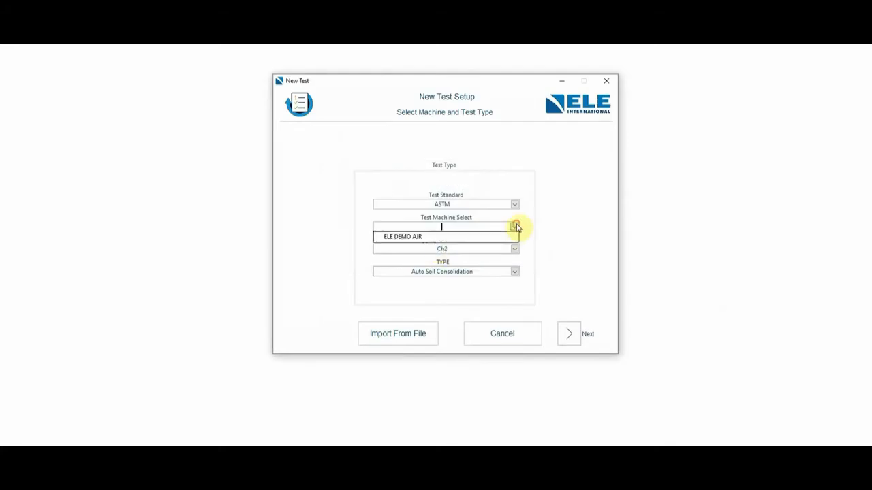
pyautogui.click(483, 237)
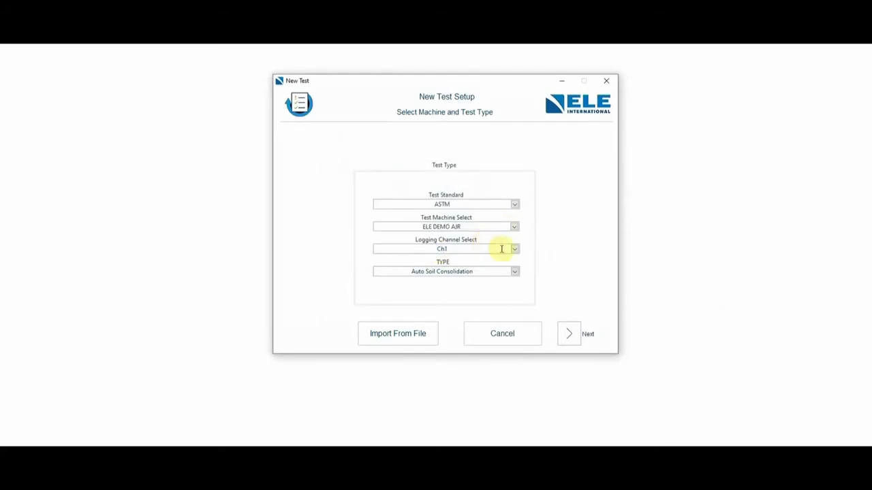
pyautogui.click(515, 249)
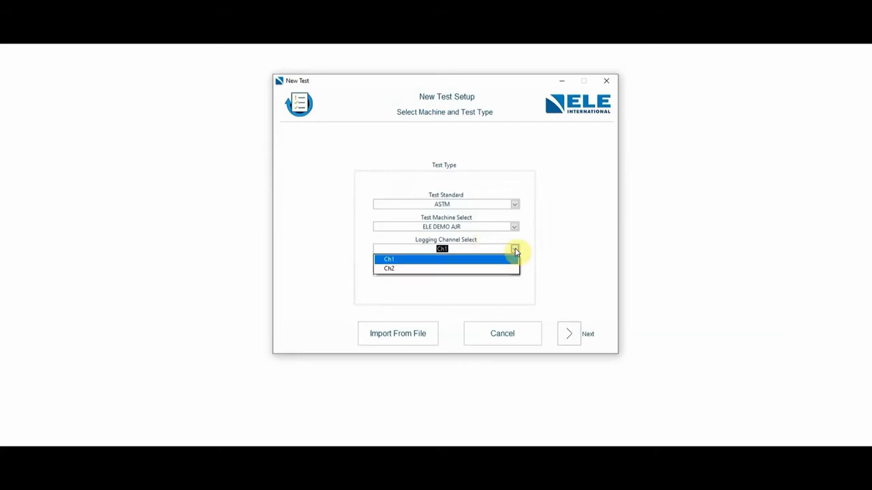
pyautogui.click(400, 272)
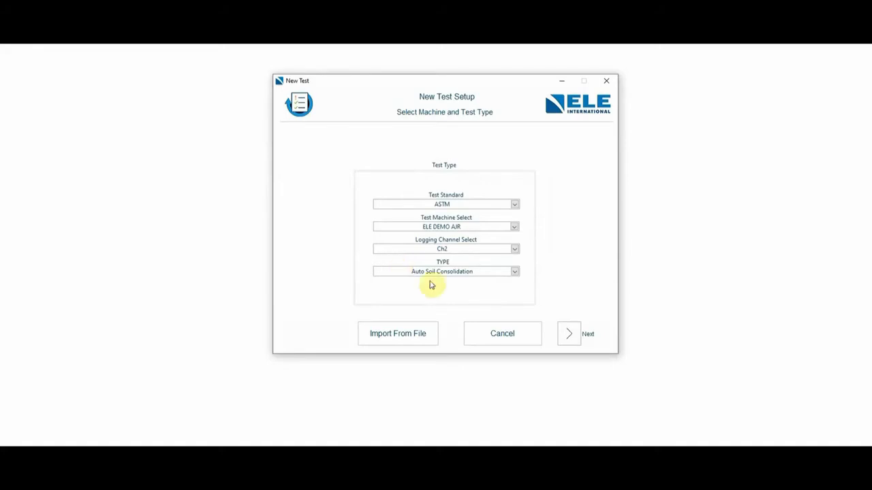
pyautogui.click(568, 335)
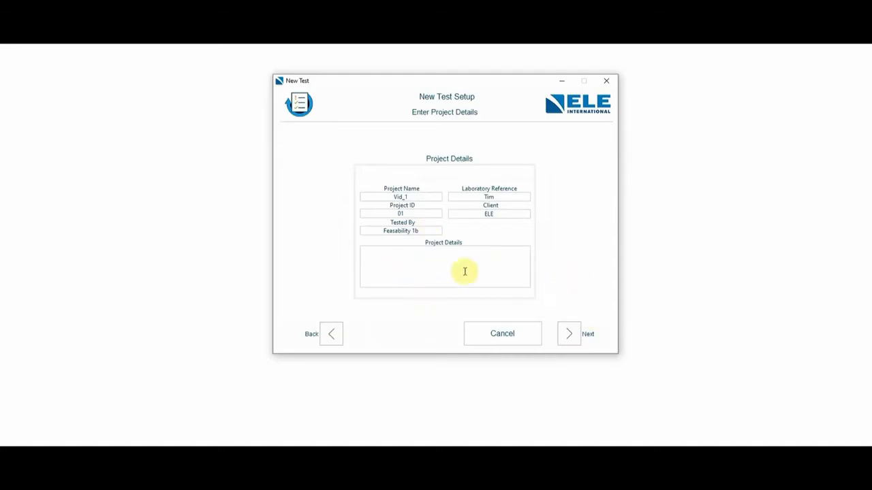
# Accept the imported project and sample details, and choose Firm as the specimen stiffness before continuing to the initial test conditions
pyautogui.click(571, 333)
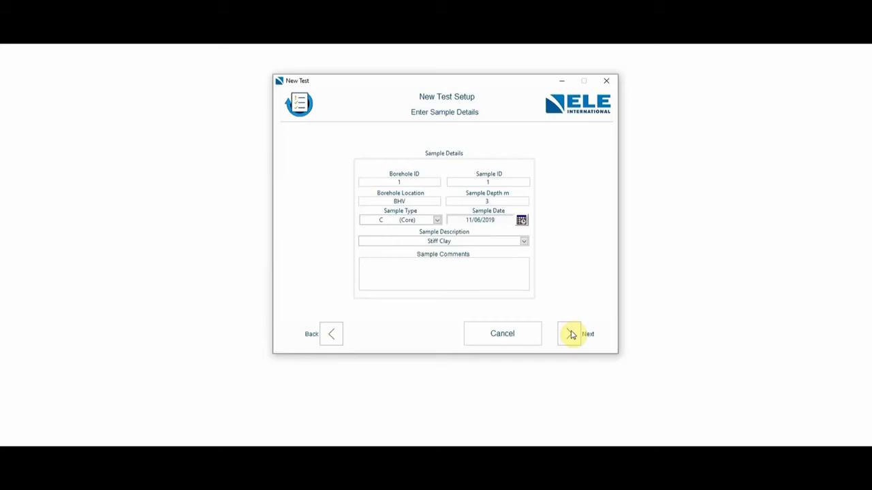
pyautogui.click(572, 334)
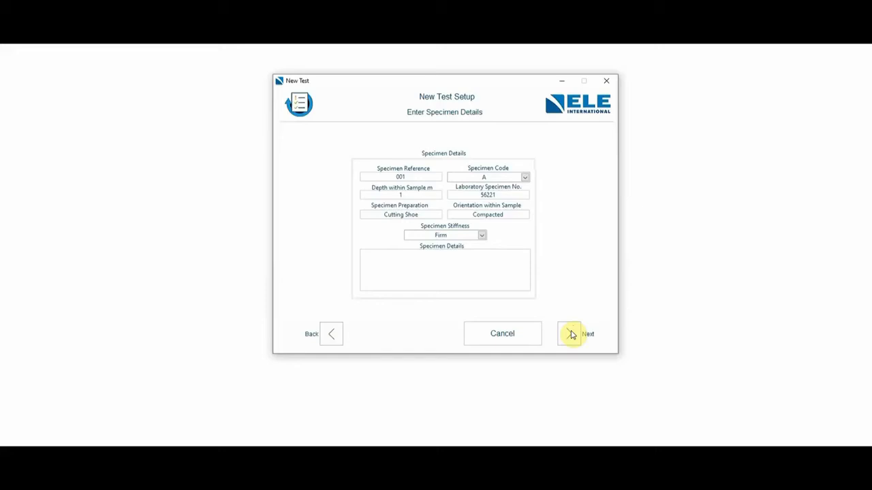
pyautogui.click(483, 235)
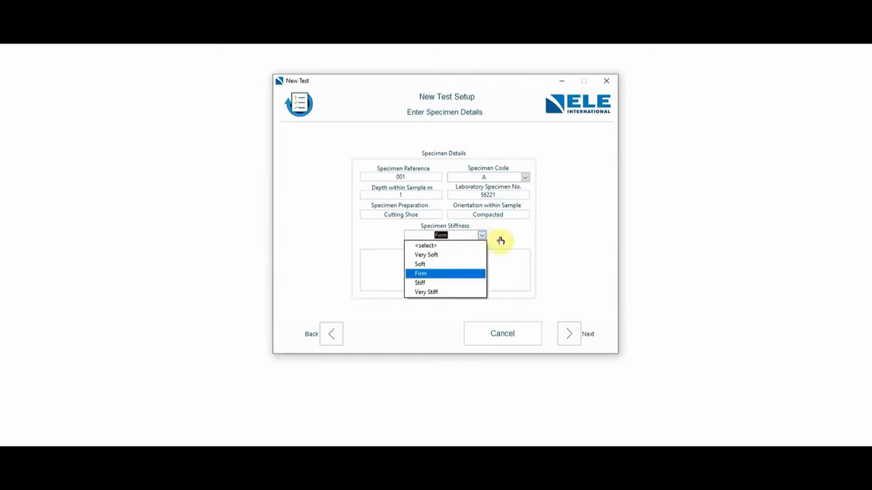
pyautogui.click(436, 273)
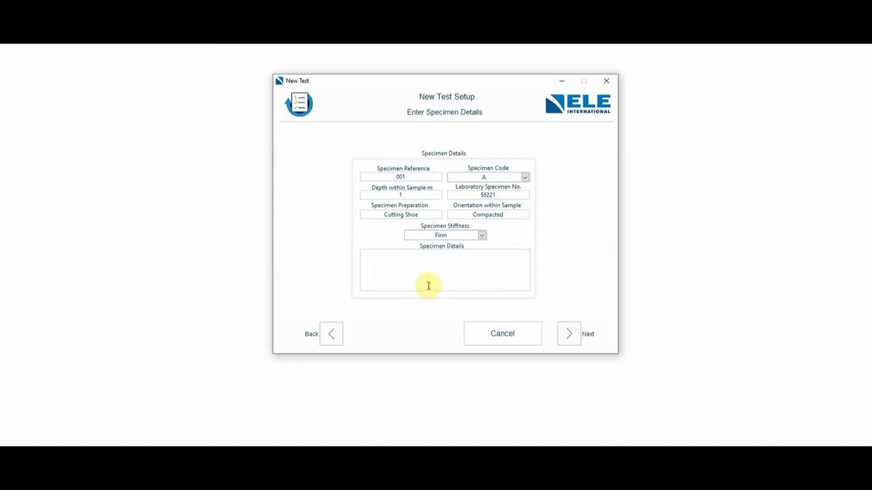
pyautogui.click(569, 335)
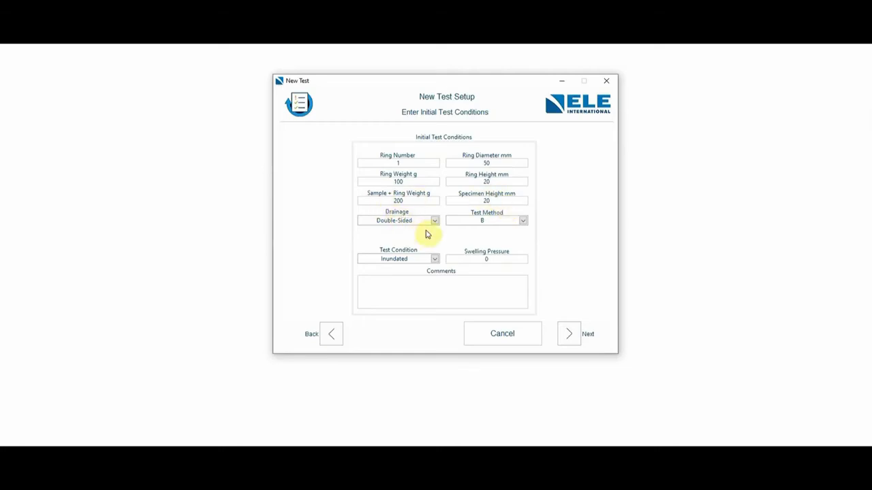
# Choose test method B in the initial test conditions and continue to the test sequence
pyautogui.click(522, 221)
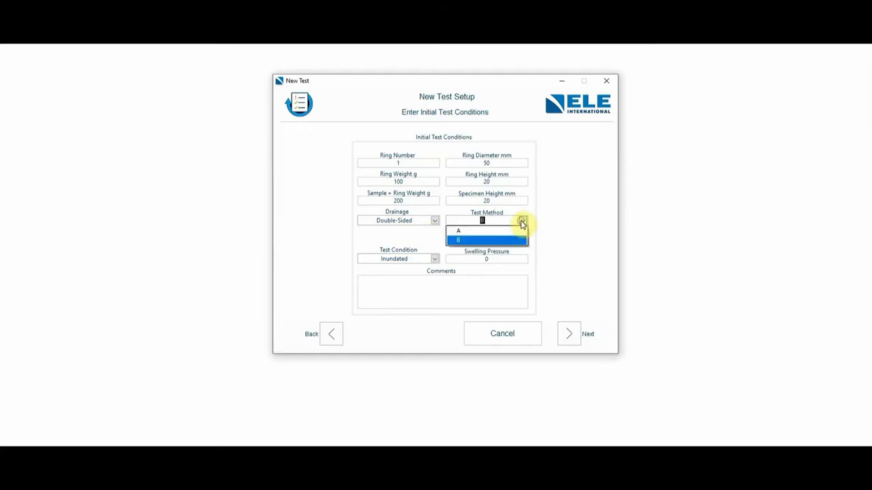
pyautogui.click(502, 241)
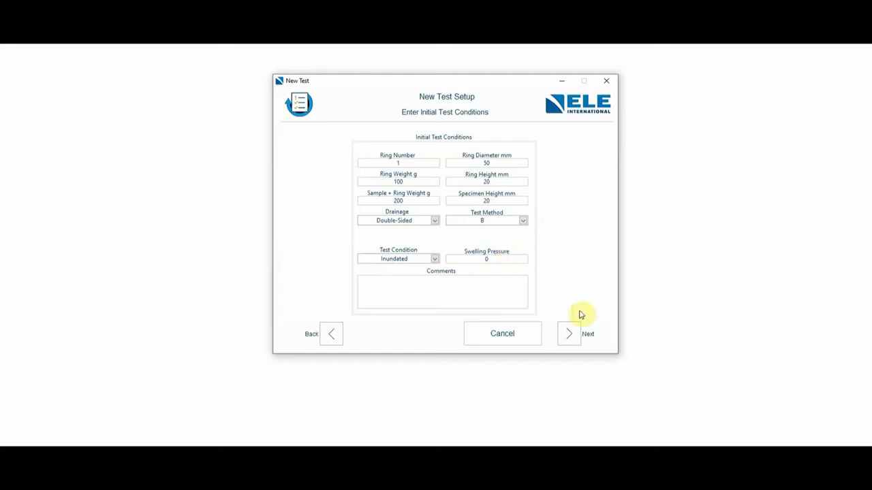
pyautogui.click(571, 333)
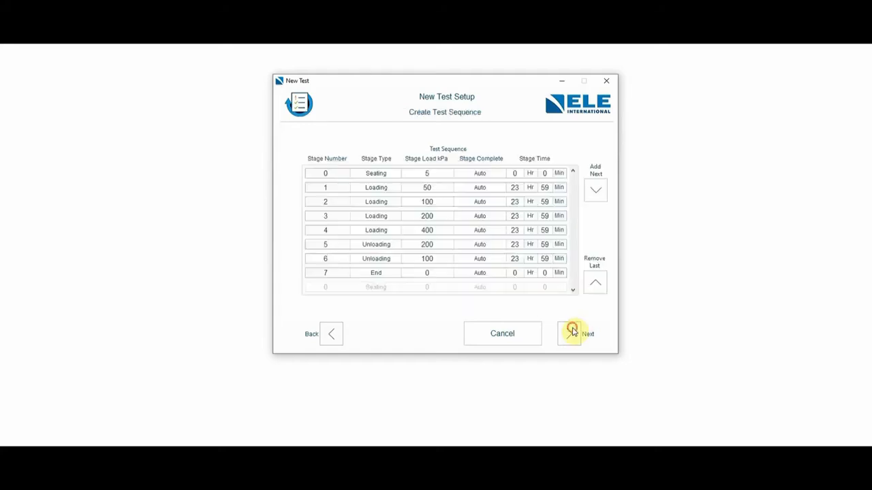
# Remove all imported stages from the test sequence
pyautogui.click(598, 284)
pyautogui.click(597, 285)
pyautogui.click(598, 285)
pyautogui.click(598, 285)
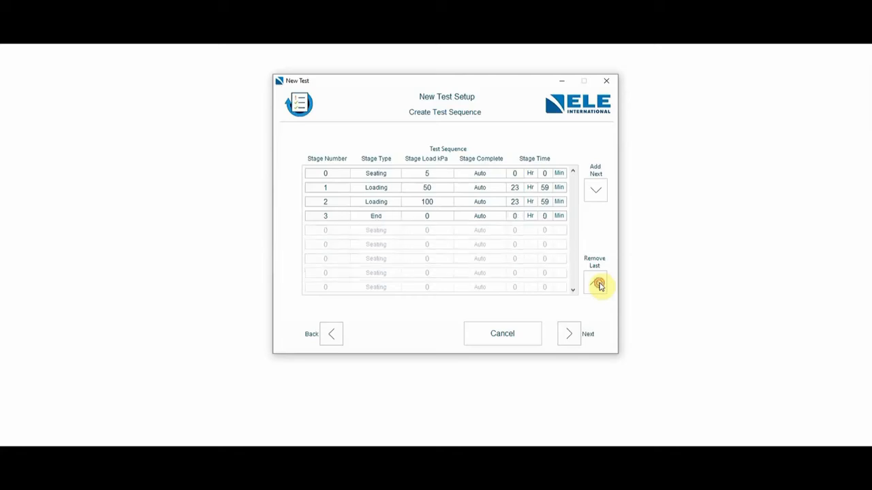
pyautogui.click(598, 285)
pyautogui.click(597, 285)
pyautogui.click(597, 284)
# Add a first stage to the sequence, set its type to Seating and its load to 5 kPa
pyautogui.click(598, 193)
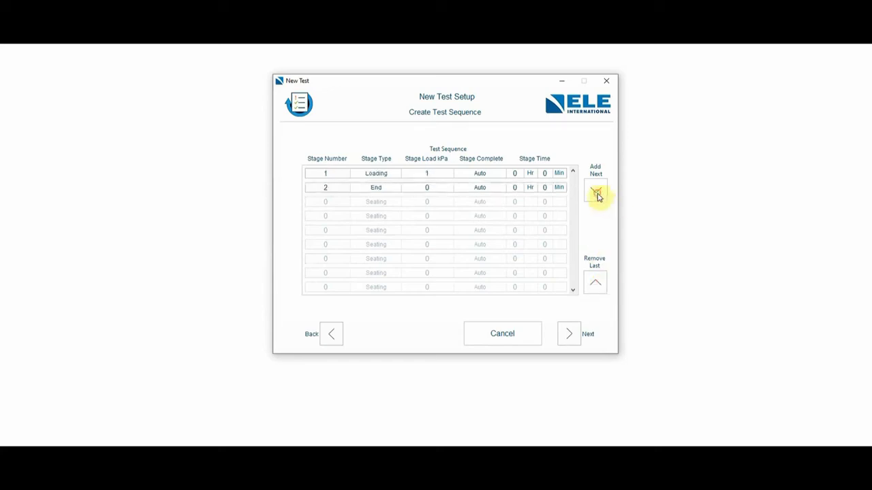
pyautogui.click(377, 173)
pyautogui.click(372, 162)
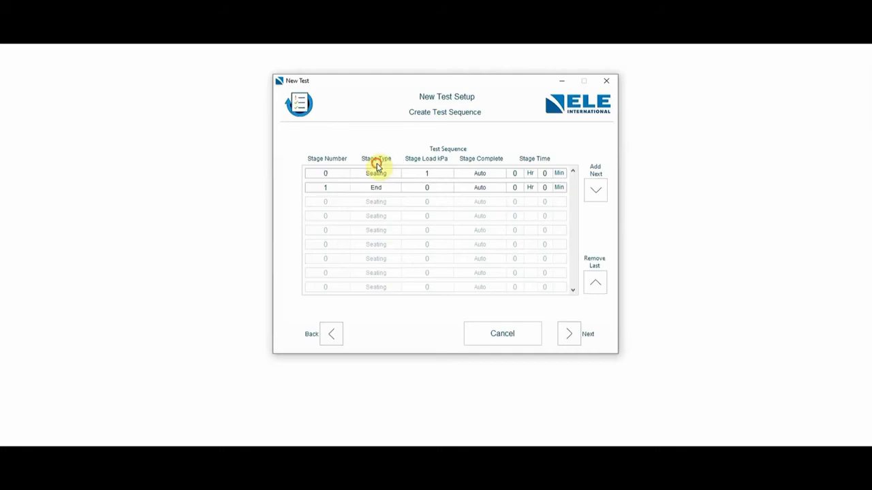
pyautogui.doubleClick(433, 176)
pyautogui.press('BackSpace')
pyautogui.write('5')
# Add a loading stage of 50 kPa with a stage duration of 23 hrs 59 mins 00 seconds
pyautogui.click(595, 189)
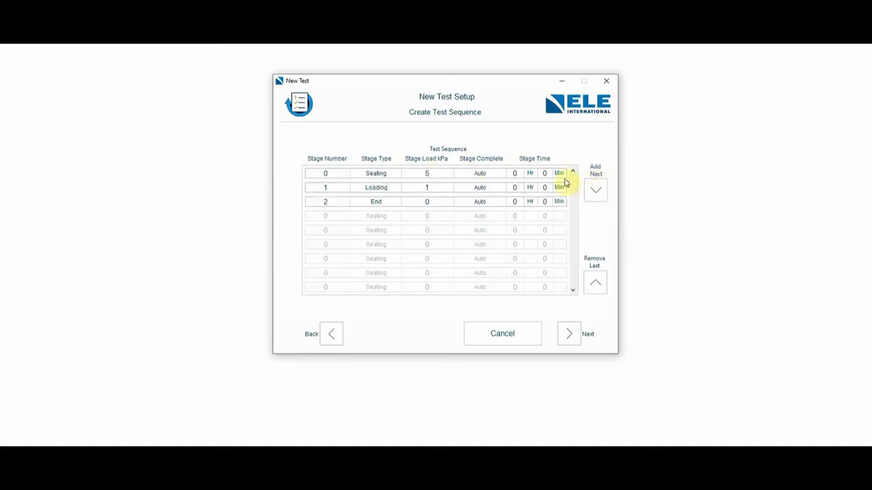
pyautogui.doubleClick(428, 188)
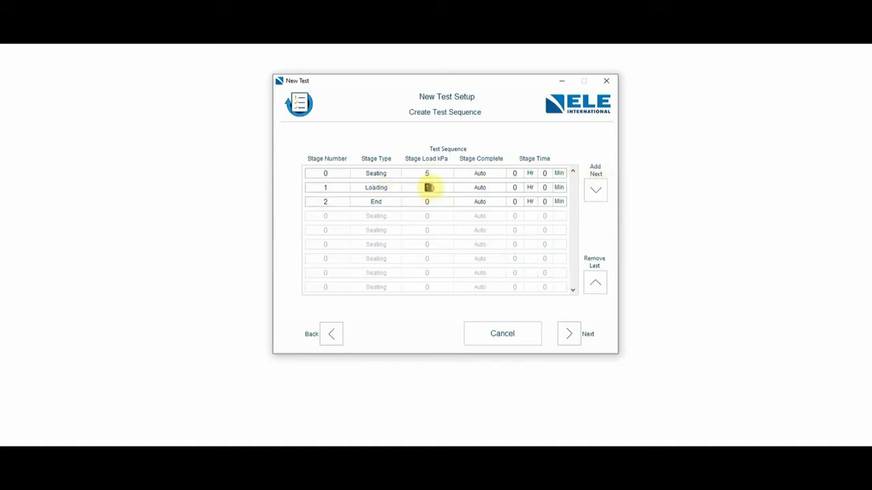
pyautogui.write('50')
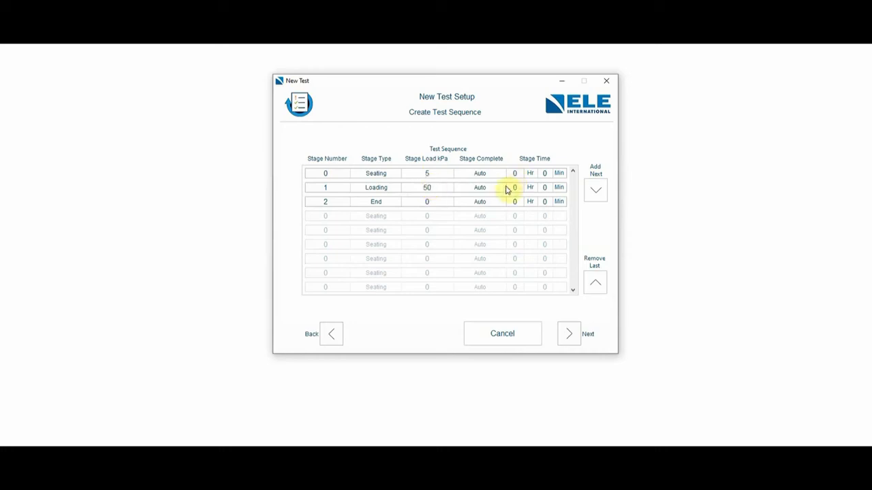
pyautogui.click(512, 188)
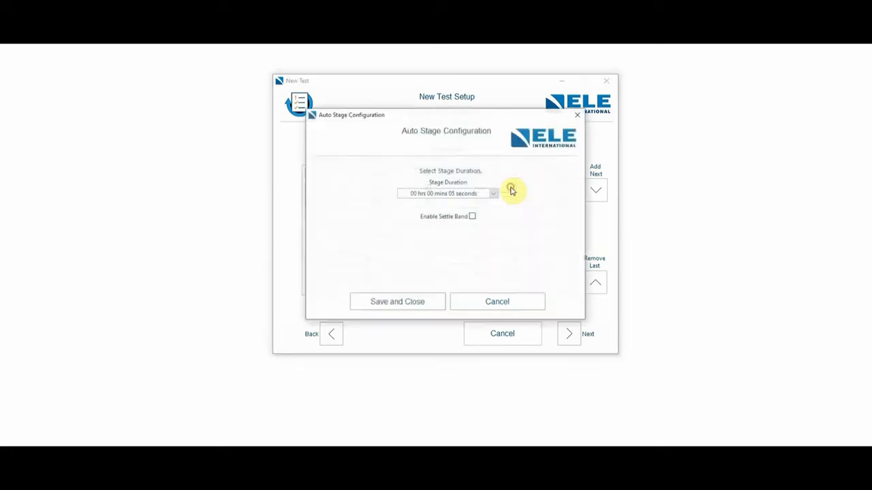
pyautogui.click(450, 199)
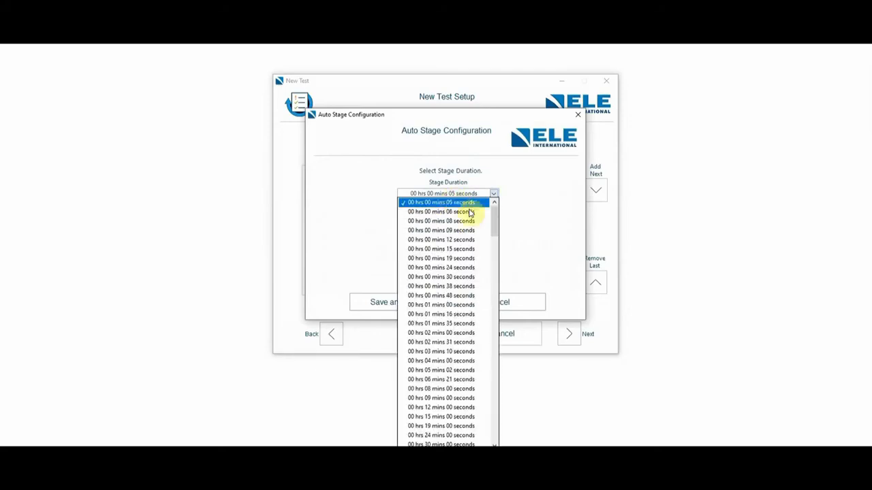
pyautogui.moveTo(495, 223); pyautogui.dragTo(489, 267)
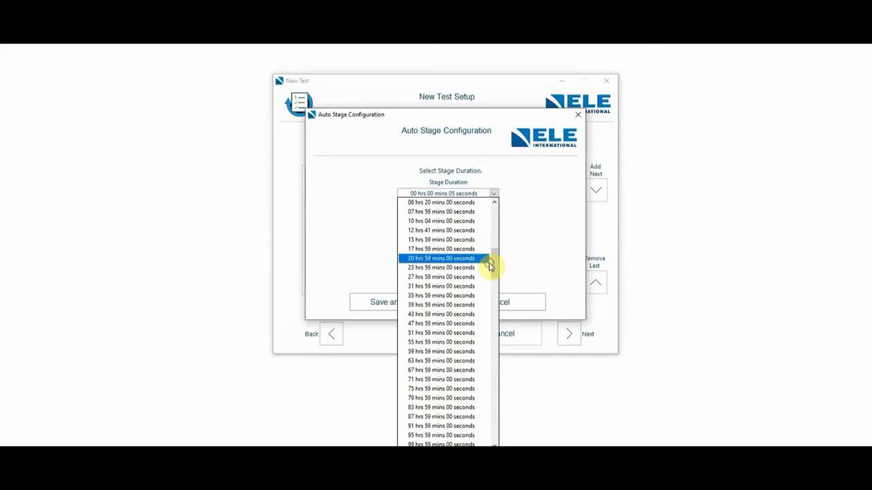
pyautogui.click(475, 267)
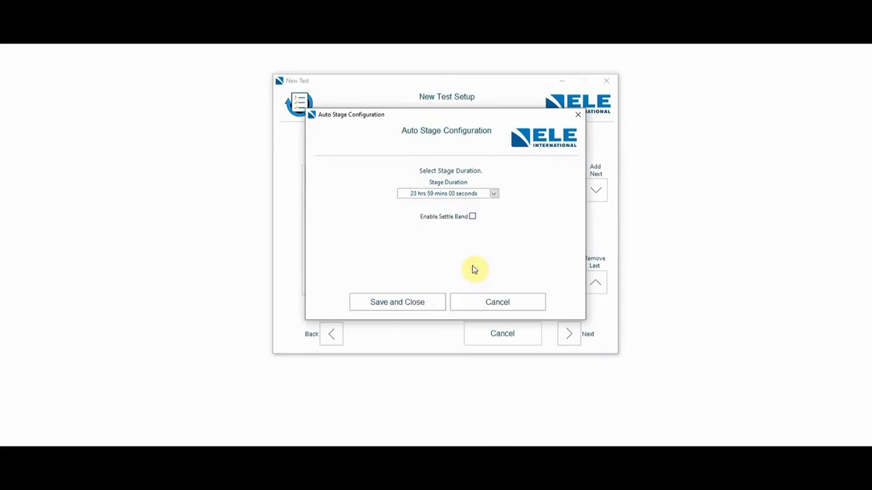
# Enable the settle band for stage 1 with a 0.01 mm settlement band and a 2-hour time window, and save the configuration
pyautogui.click(472, 216)
pyautogui.doubleClick(441, 239)
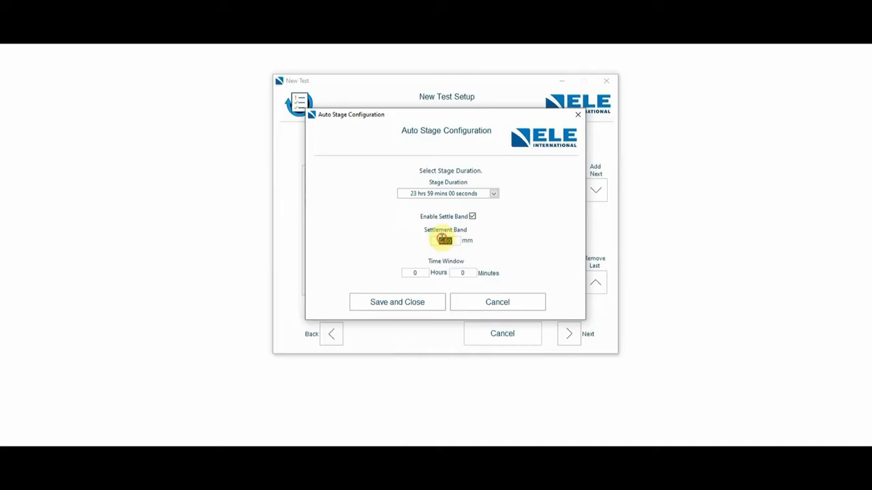
pyautogui.press('BackSpace')
pyautogui.write('0.01')
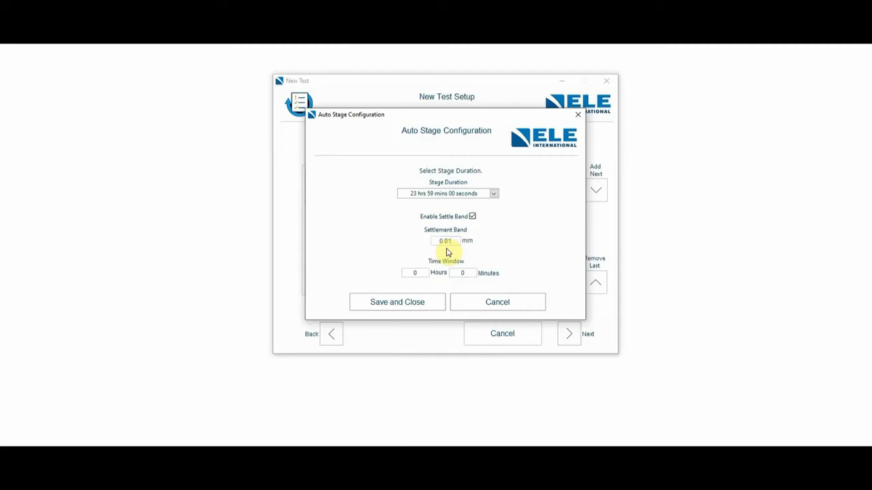
pyautogui.doubleClick(416, 273)
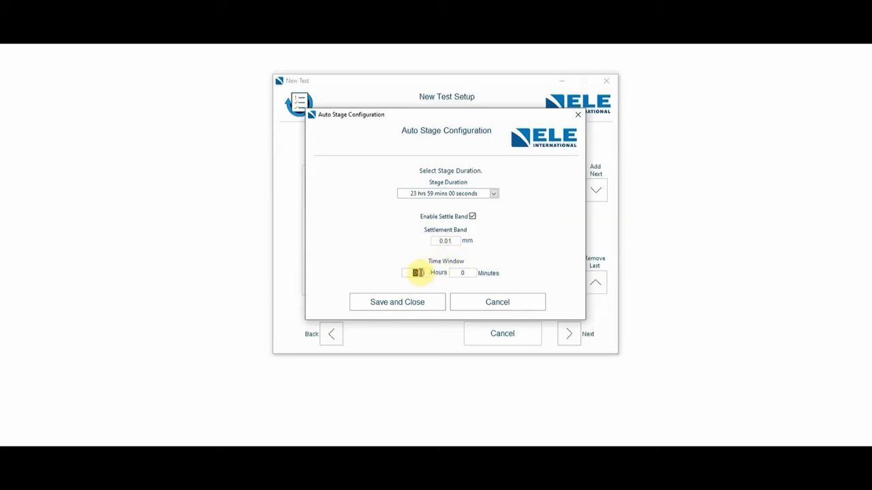
pyautogui.write('2')
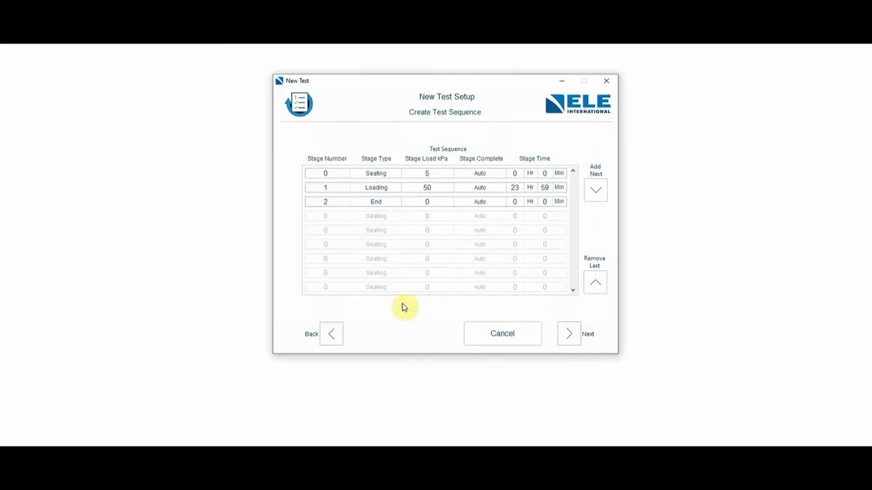
# Append three more loading stages of 100, 200 and 400 kPa to the sequence
pyautogui.click(597, 189)
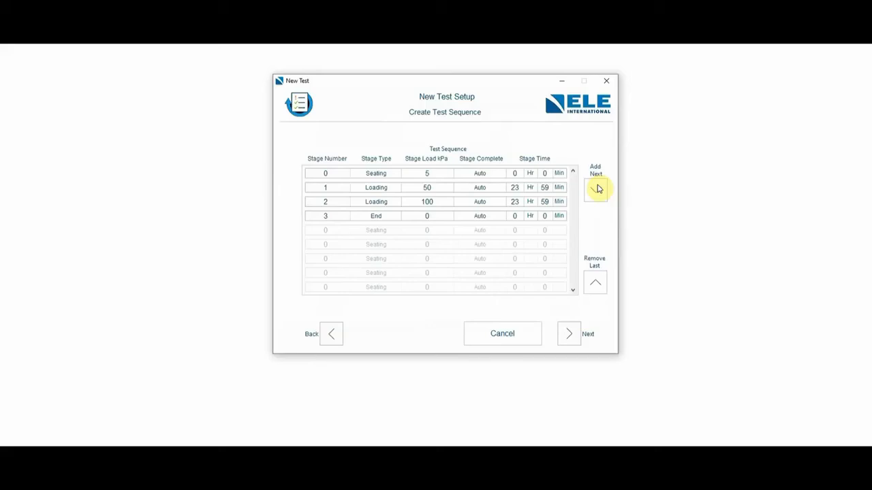
pyautogui.click(598, 189)
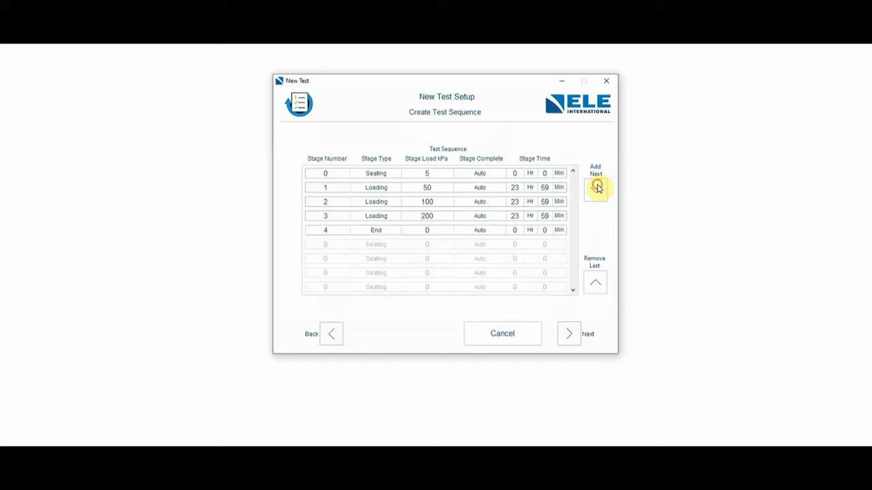
pyautogui.click(598, 189)
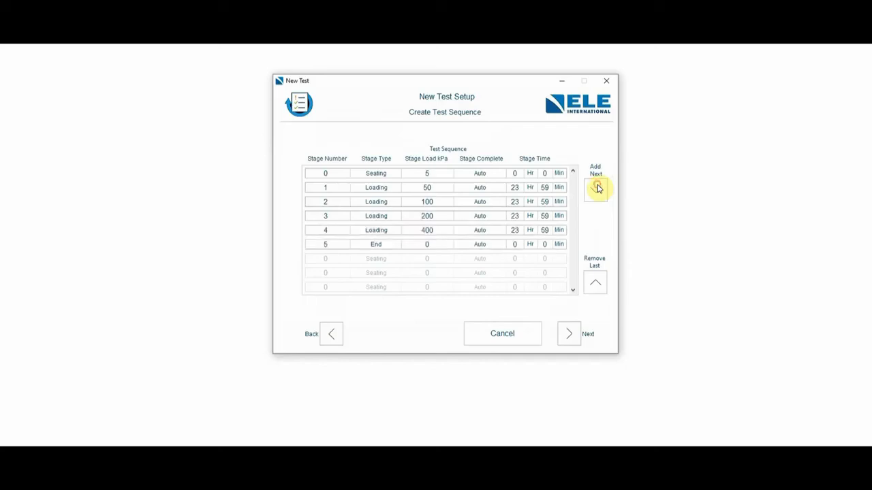
# Change stage 4 to unloading at 100 kPa, append a 50 kPa unloading stage as stage 5, and proceed to the test review
pyautogui.click(371, 230)
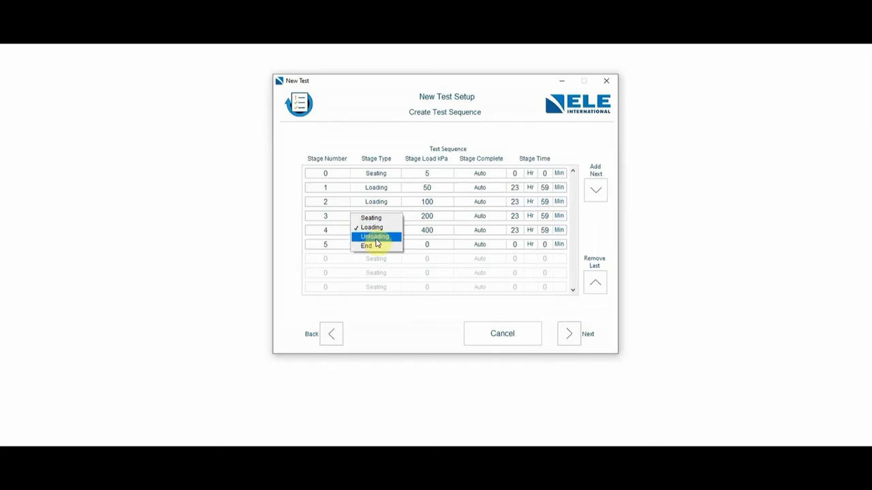
pyautogui.click(375, 238)
pyautogui.doubleClick(441, 231)
pyautogui.write('100')
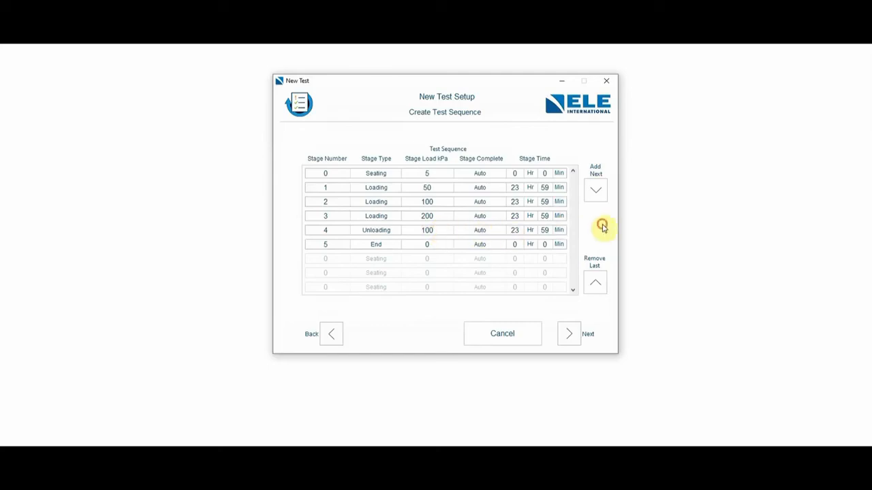
pyautogui.click(597, 194)
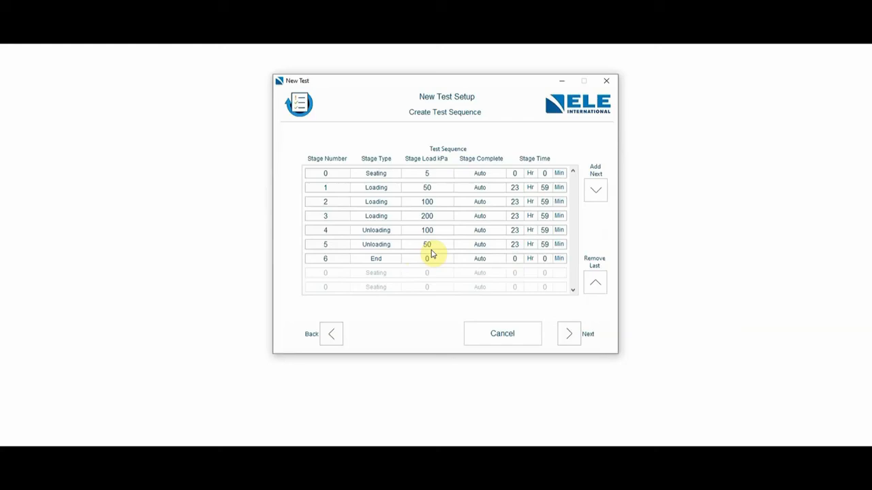
pyautogui.click(571, 334)
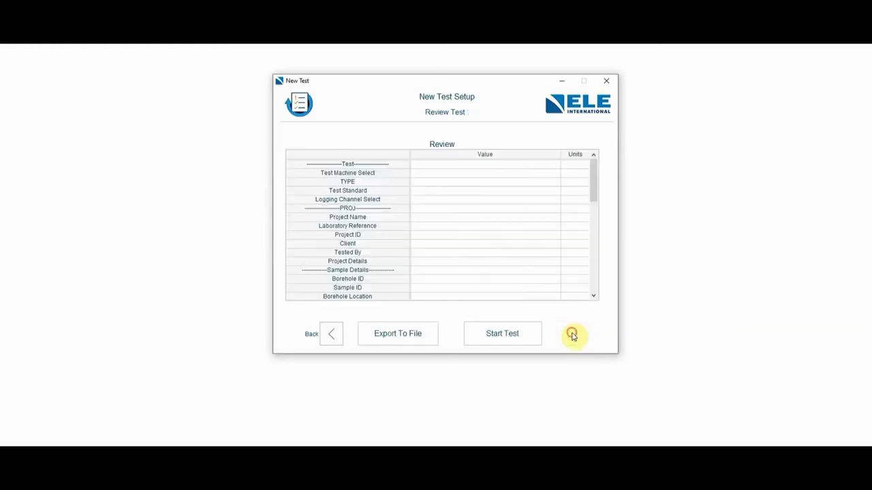